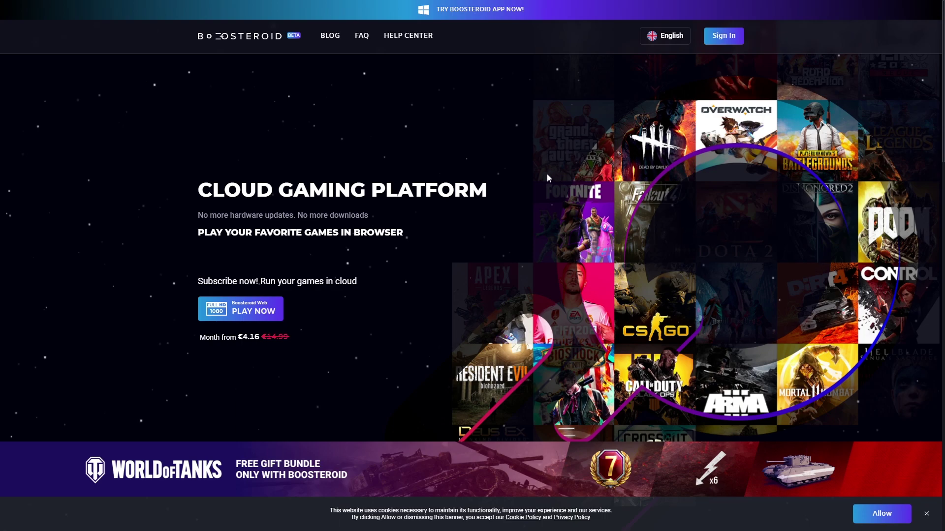
Step: Accept the cookie banner on the Boosteroid homepage
left_click(871, 521)
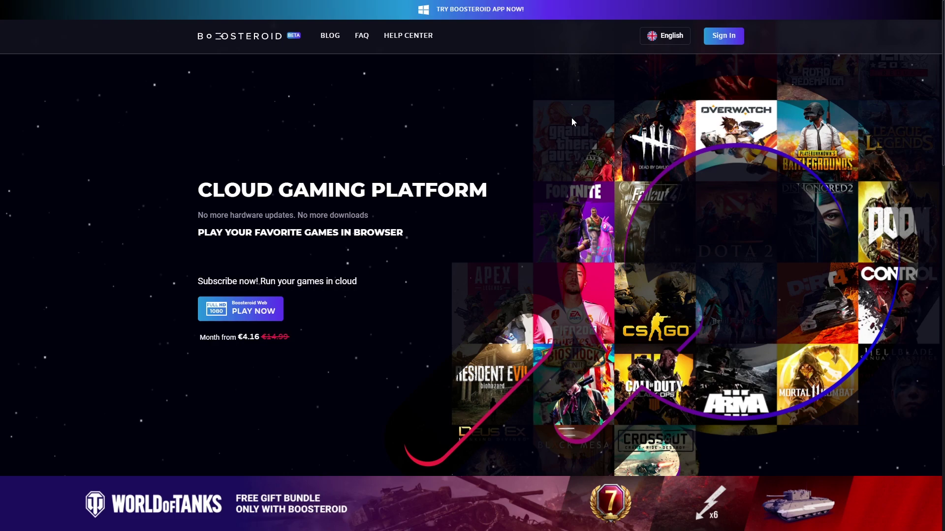
Step: Download the Windows 10 64-bit Boosteroid installer from the app downloads page
left_click(478, 10)
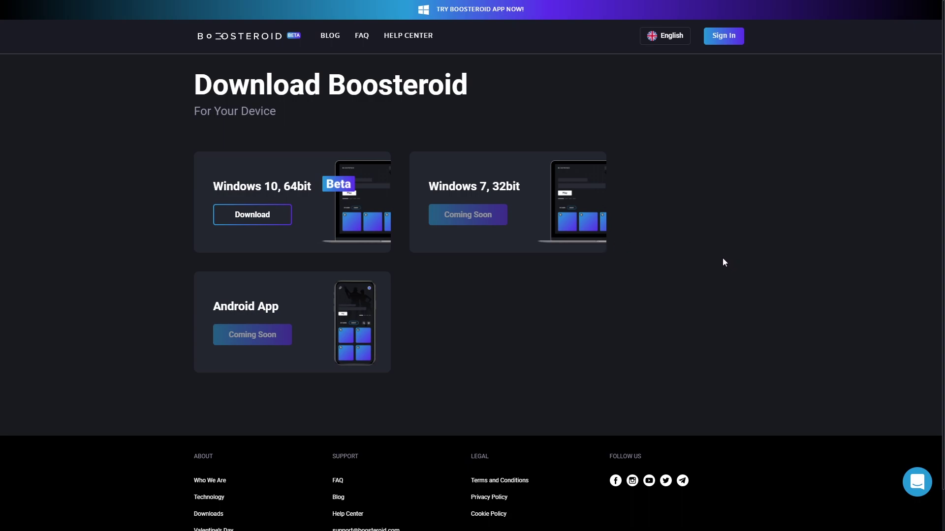
left_click(249, 215)
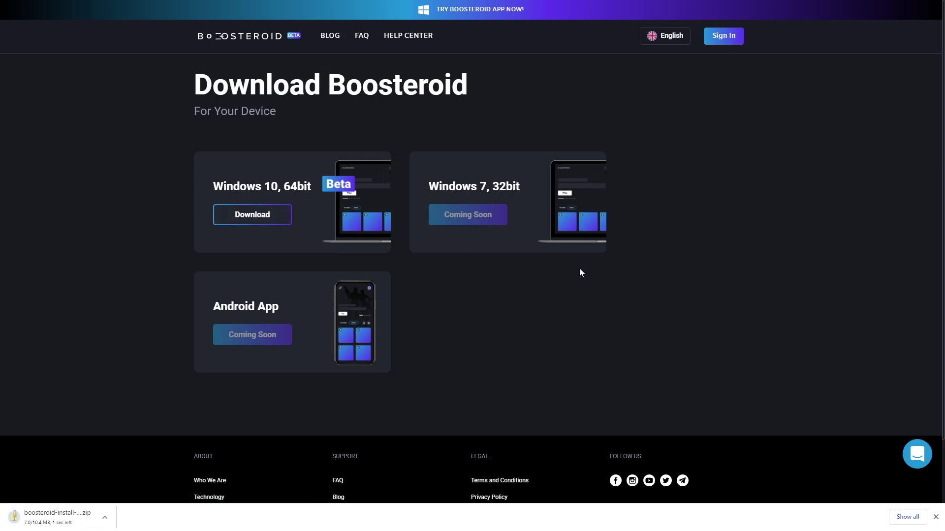
Step: Drag the Boosteroid installer exe from the downloaded zip onto the Desktop, then show the desktop
left_click(86, 518)
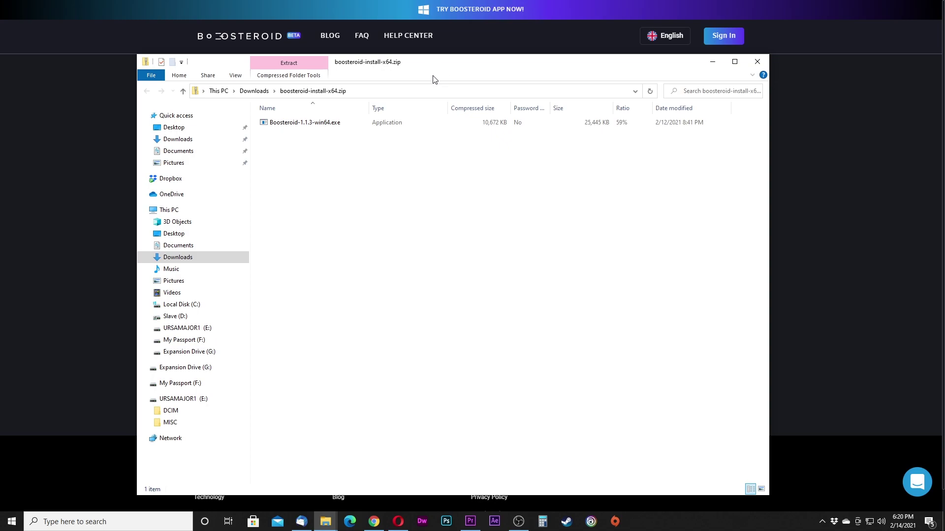
left_click(299, 126)
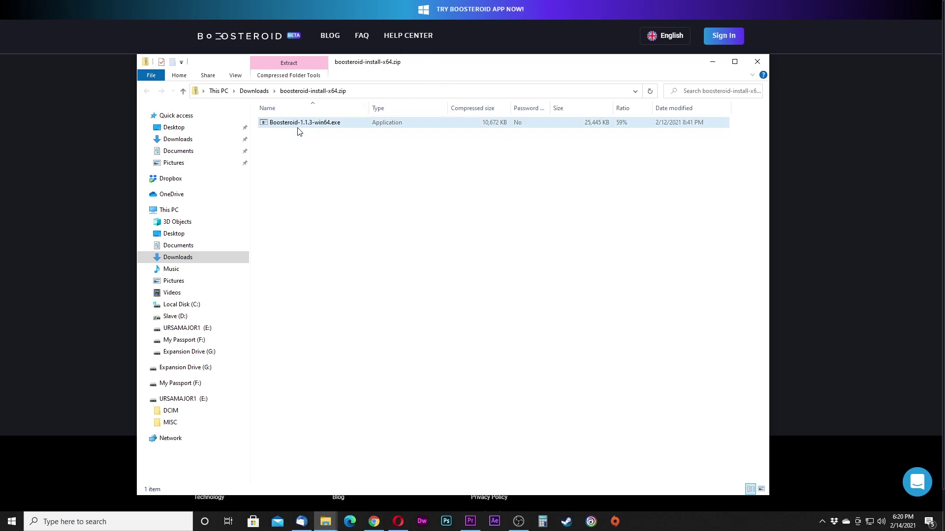
mouse_move(299, 130)
left_mouse_down()
mouse_move(176, 127)
mouse_move(184, 131)
left_mouse_up()
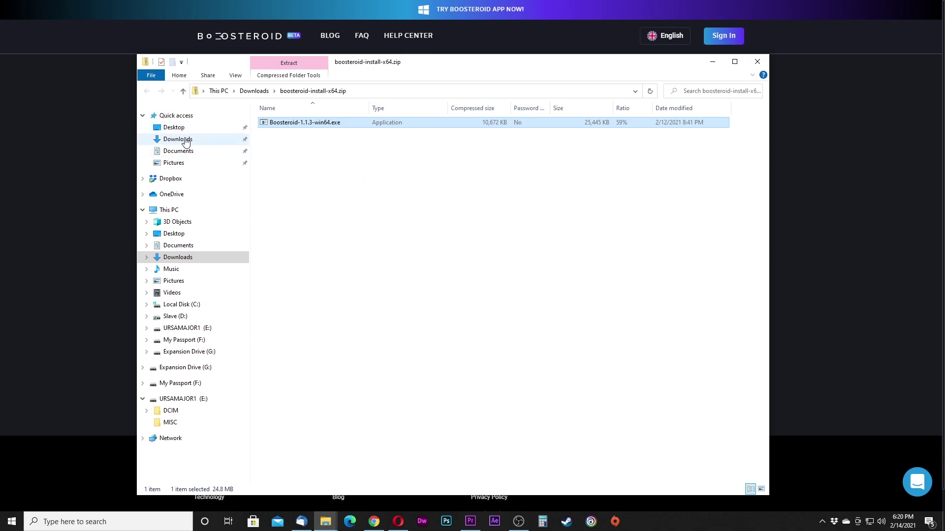
key("super+d")
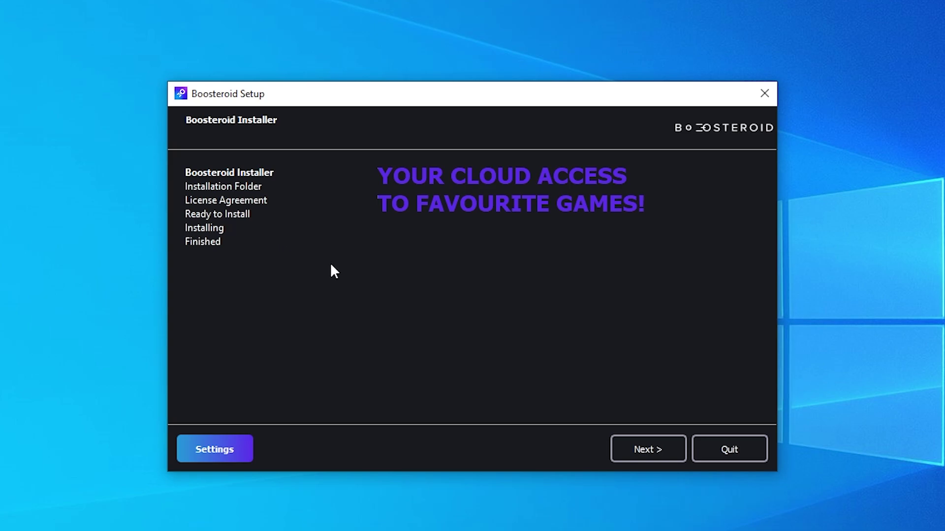
Step: Install Boosteroid to the default folder with the license agreement accepted
left_click(641, 450)
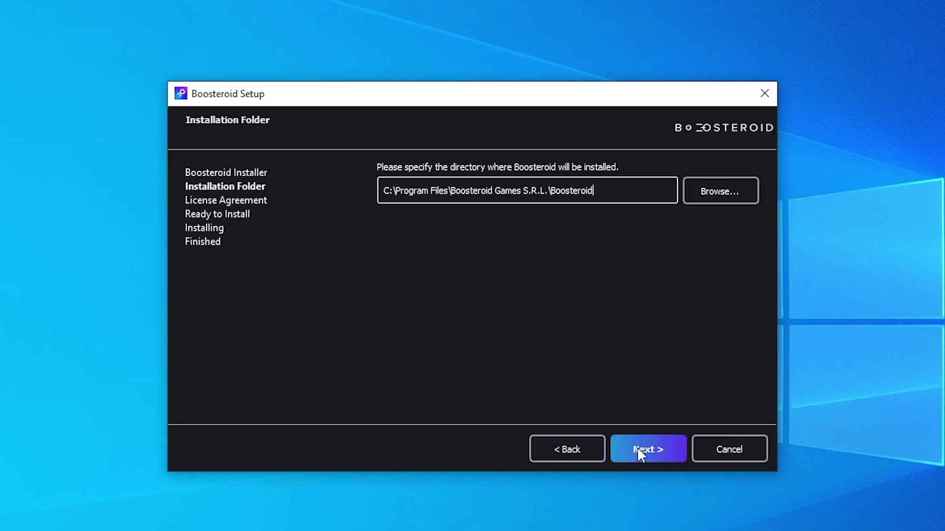
left_click(641, 446)
left_click(408, 393)
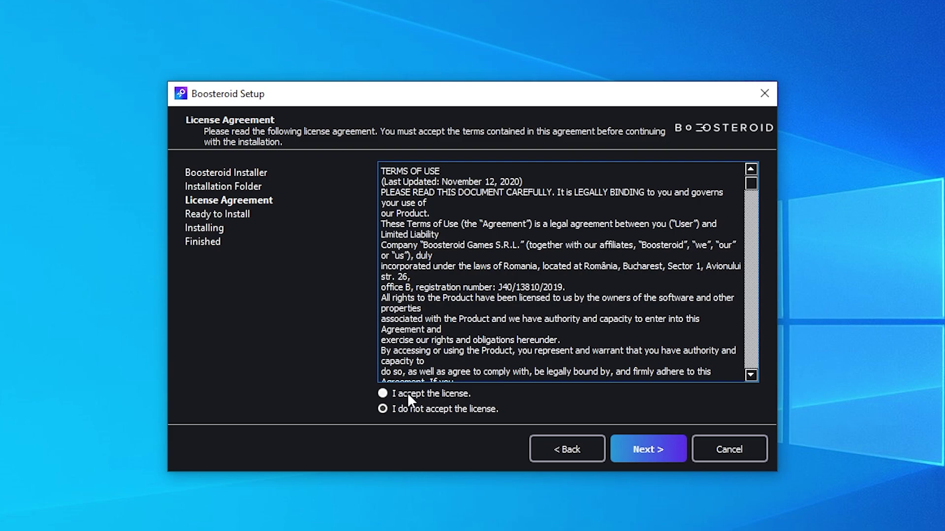
left_click(656, 452)
left_click(653, 447)
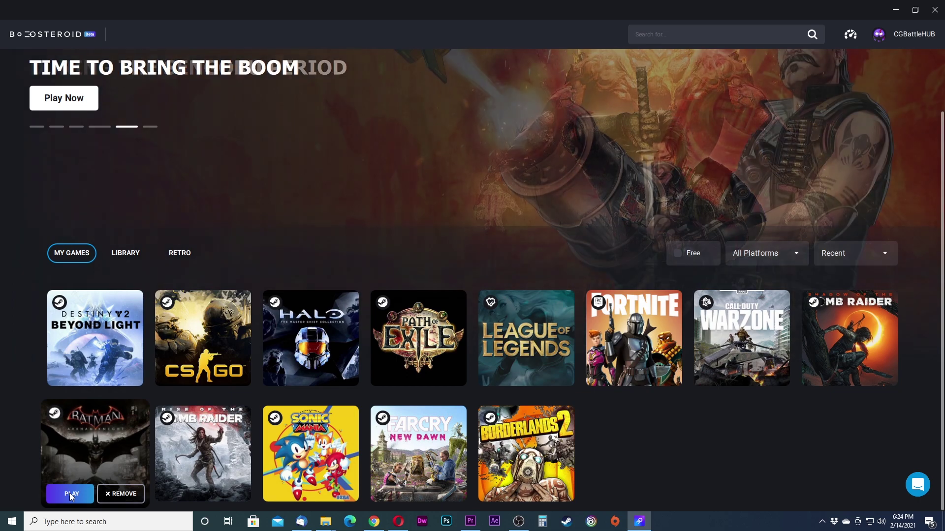
Step: Play the Batman game from My Games to start the cloud stream
left_click(70, 495)
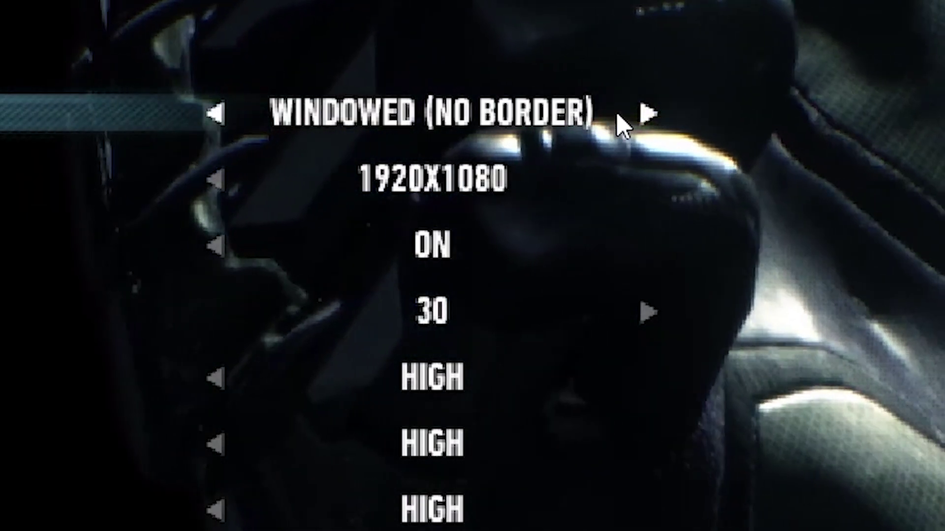
Step: Switch Display Mode to Fullscreen in Graphics Options and confirm applying it
left_click(648, 118)
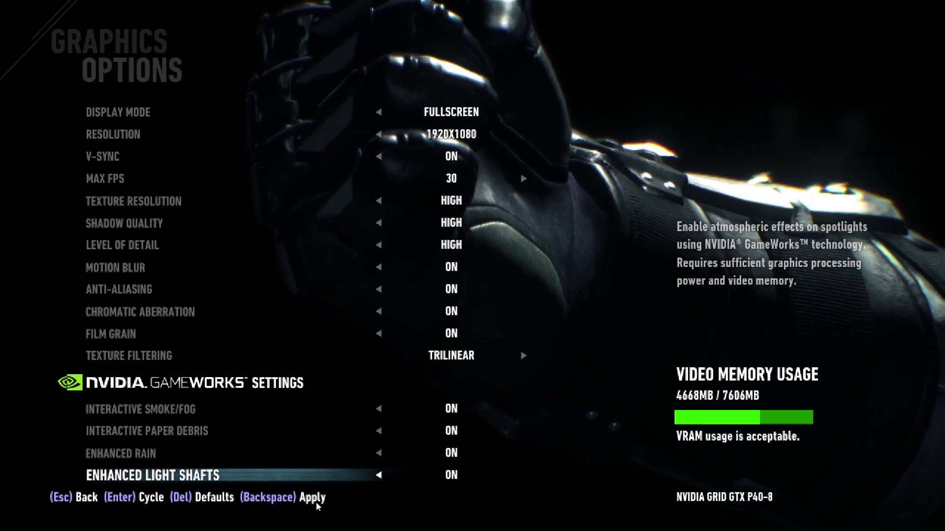
key("Escape")
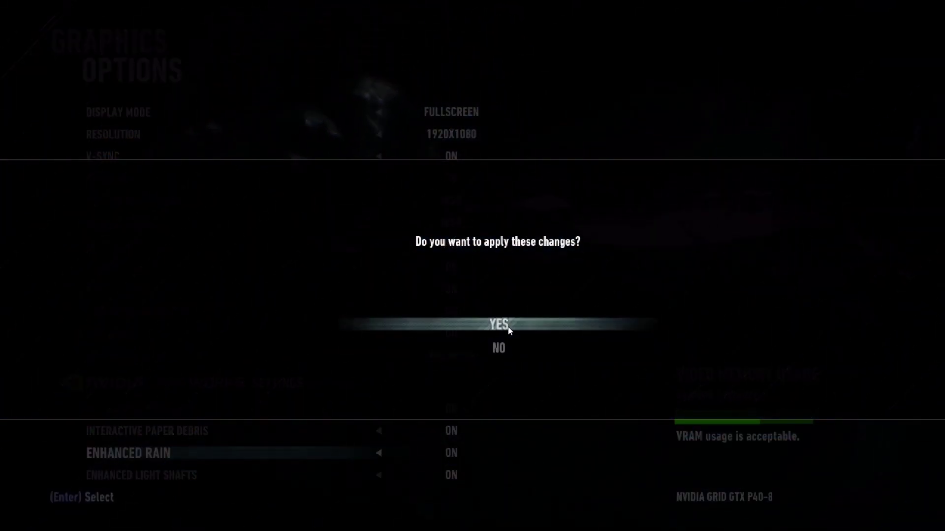
left_click(508, 327)
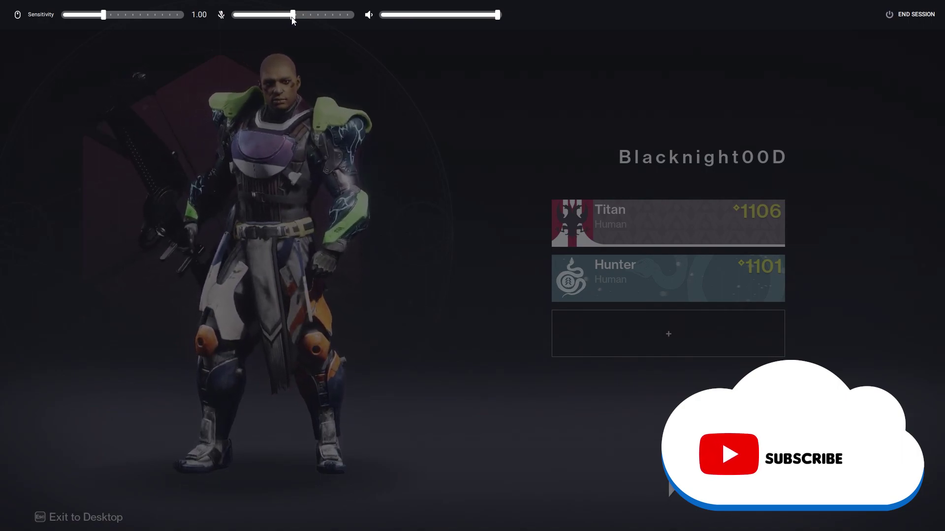
Step: Drag the microphone volume slider in the session toolbar while Destiny 2 streams
left_click_drag(292, 19, 288, 12)
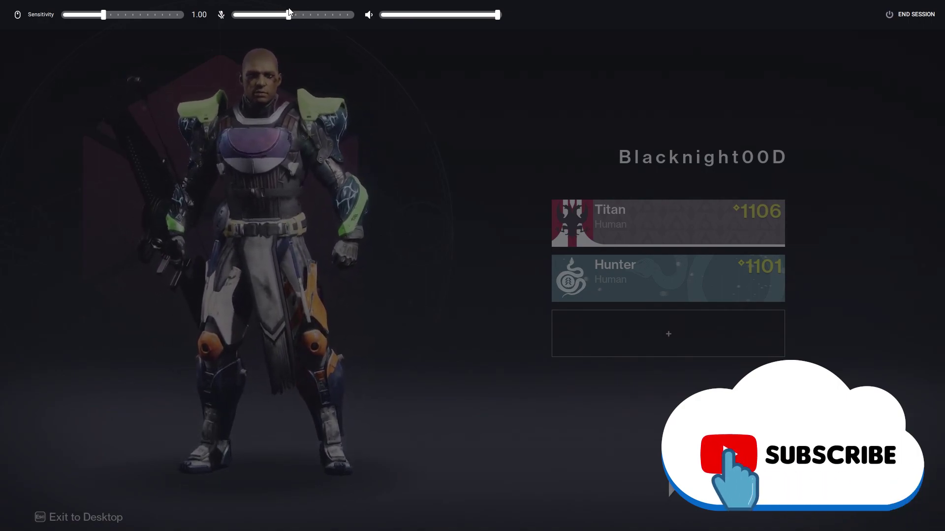